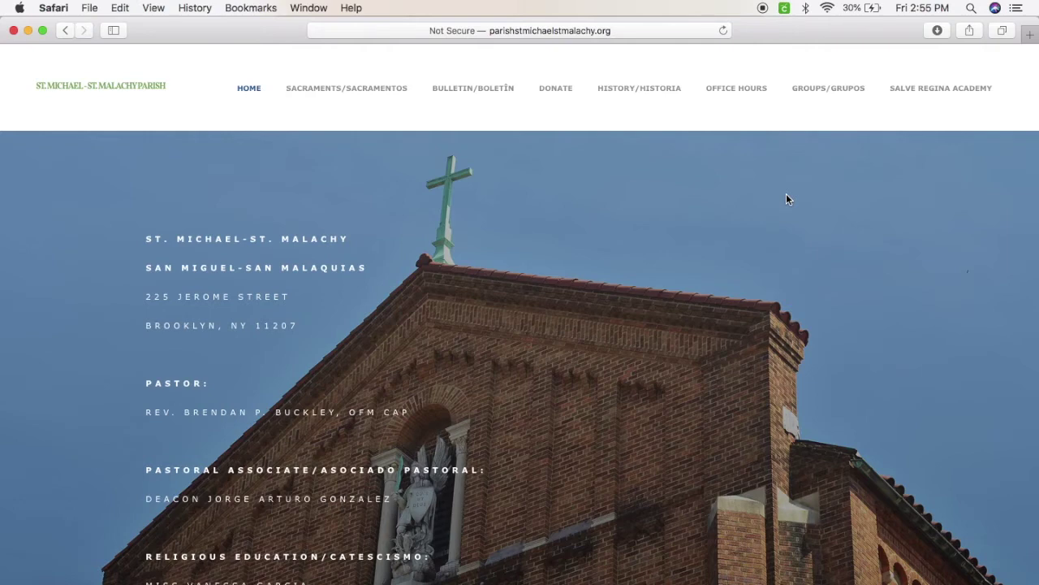
Scroll down the parish website and open the DONAR online giving page
scroll(786, 199, "down", 5)
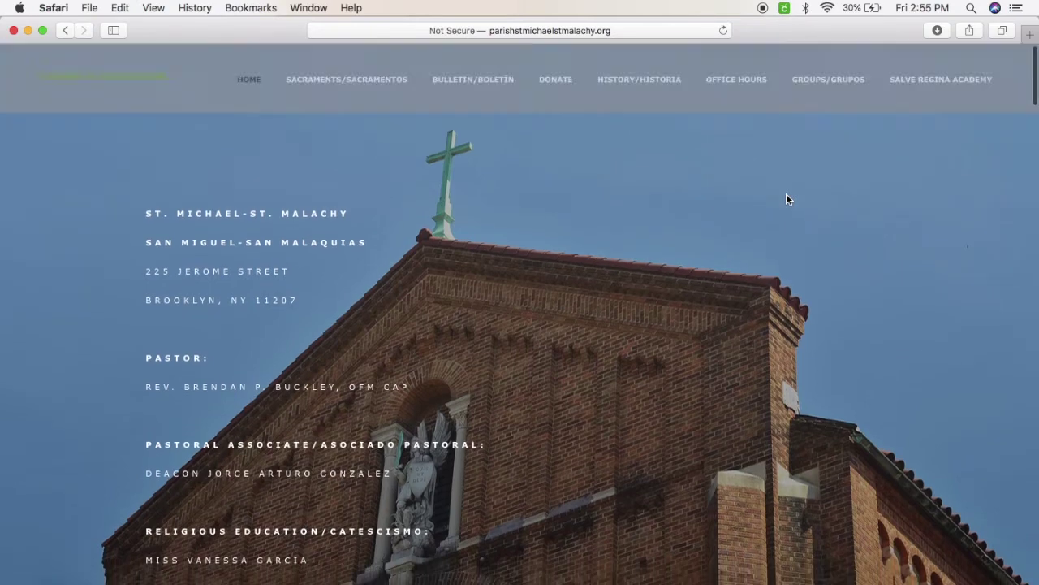
scroll(786, 199, "down", 8)
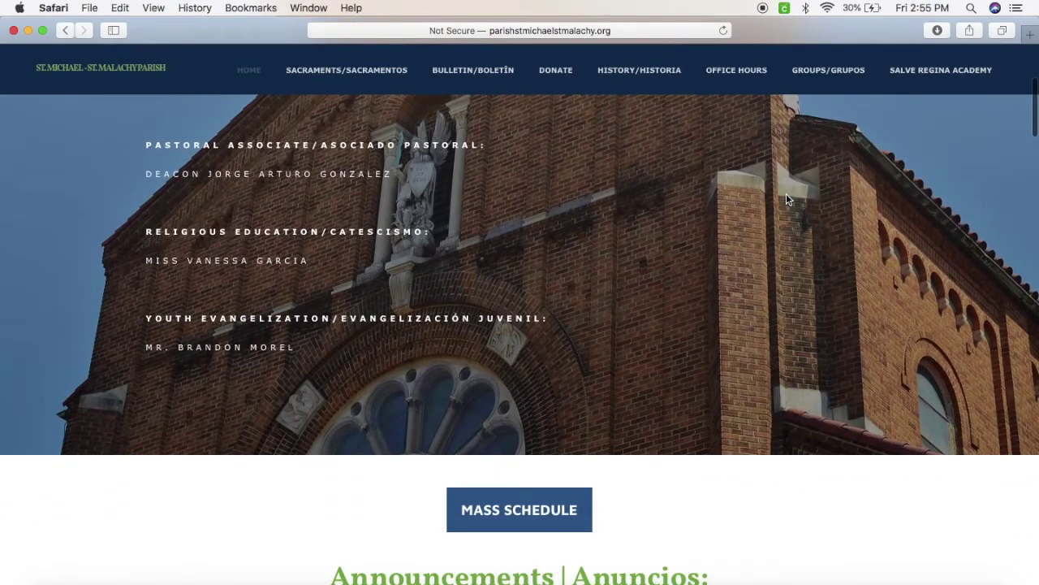
scroll(786, 199, "down", 17)
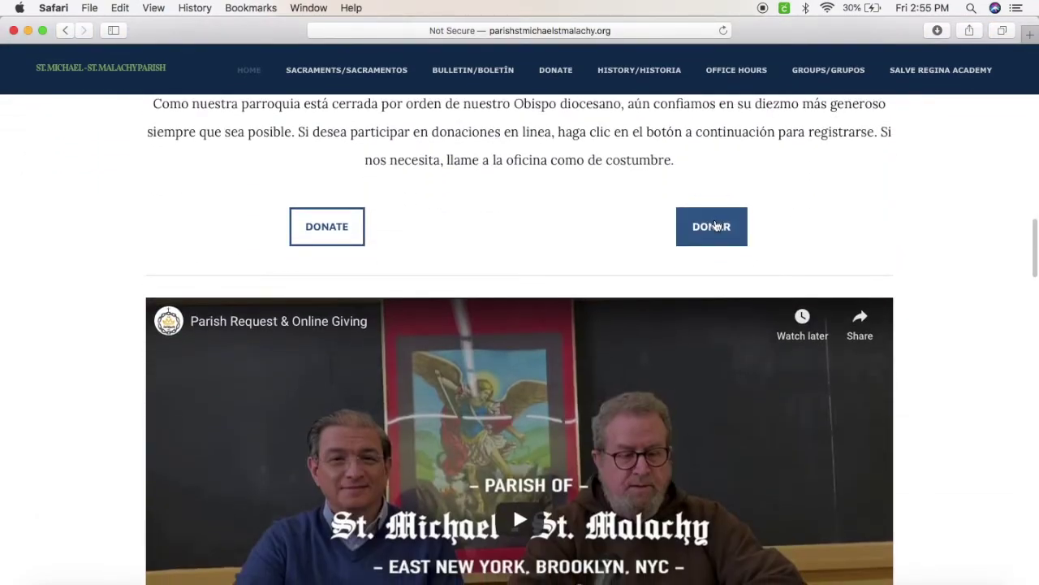
left_click(715, 225)
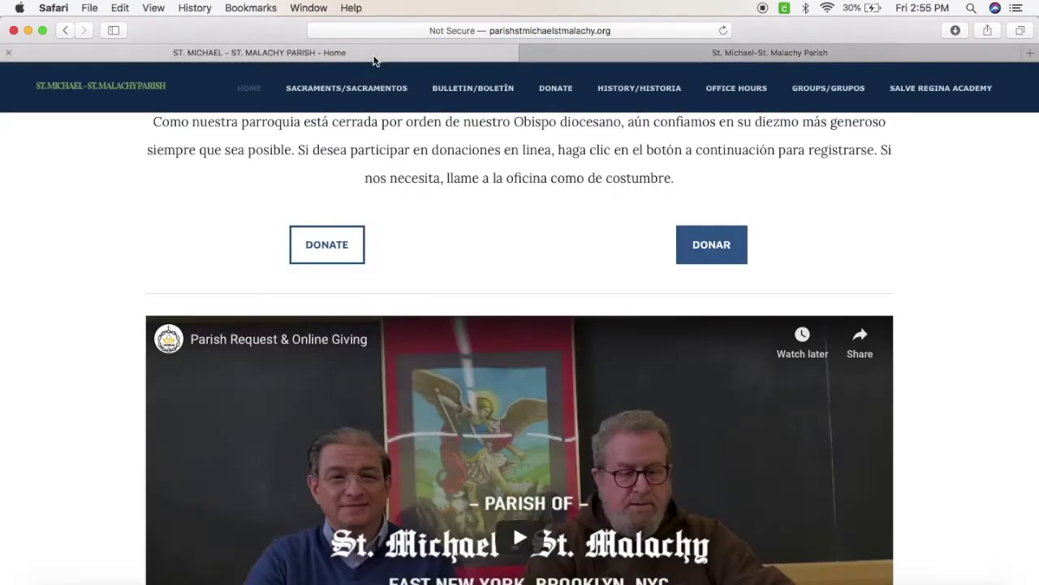
Return to the GiveCentral tab, keep Spanish as the page language, and scroll to Mi informacion
left_click(375, 60)
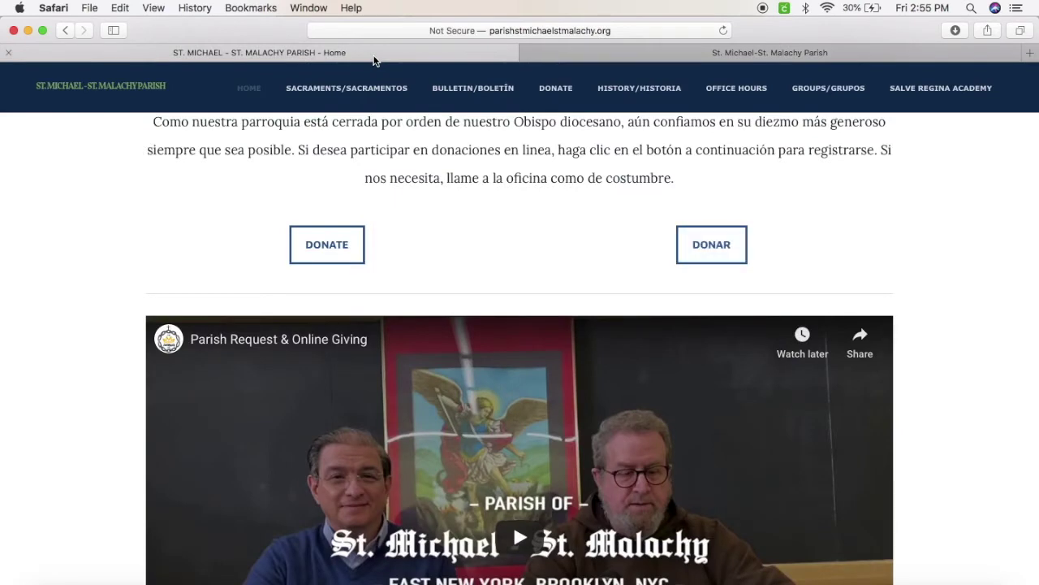
scroll(602, 197, "up", 1)
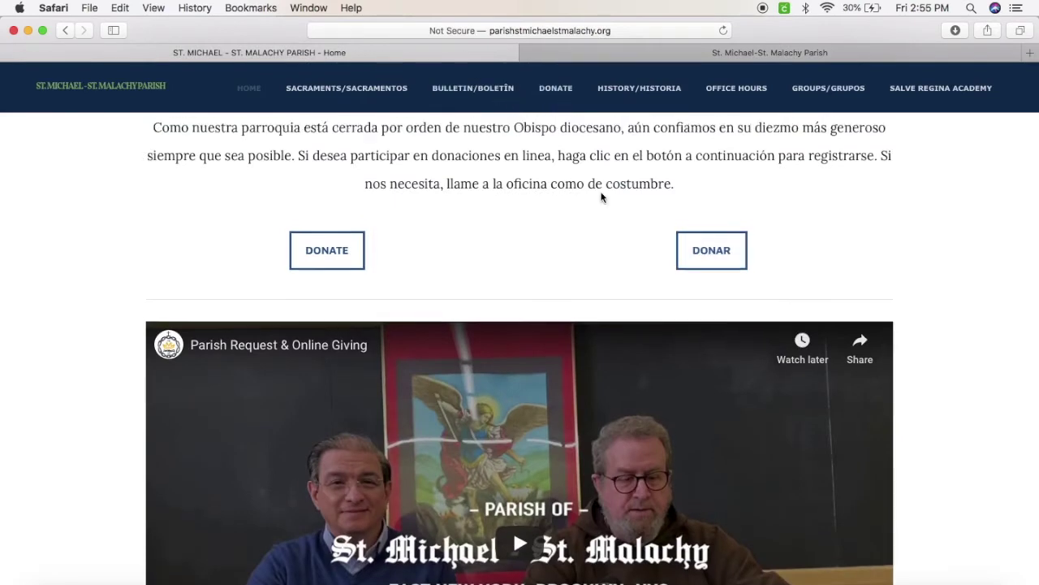
scroll(601, 198, "up", 5)
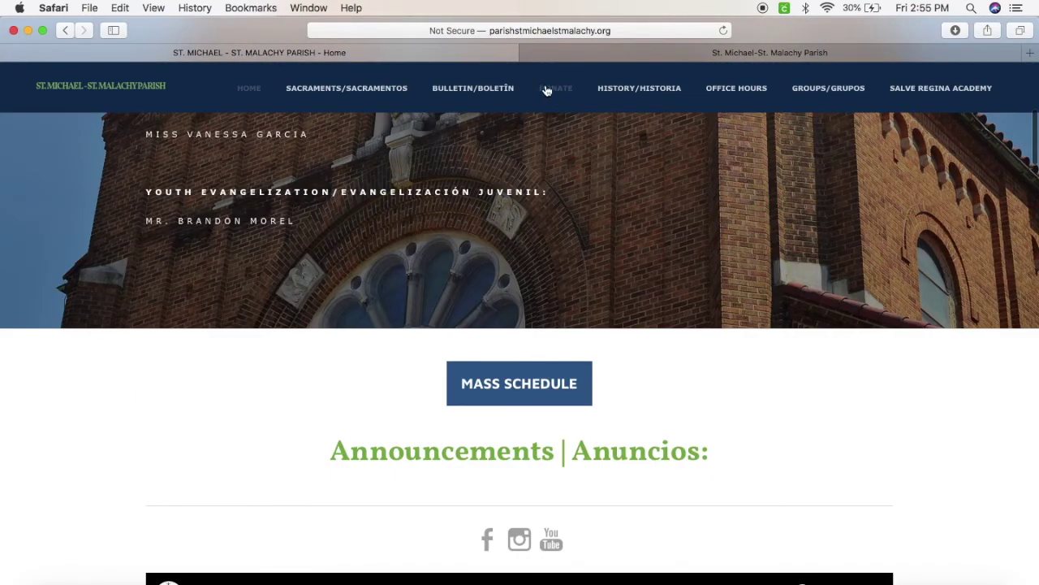
left_click(624, 51)
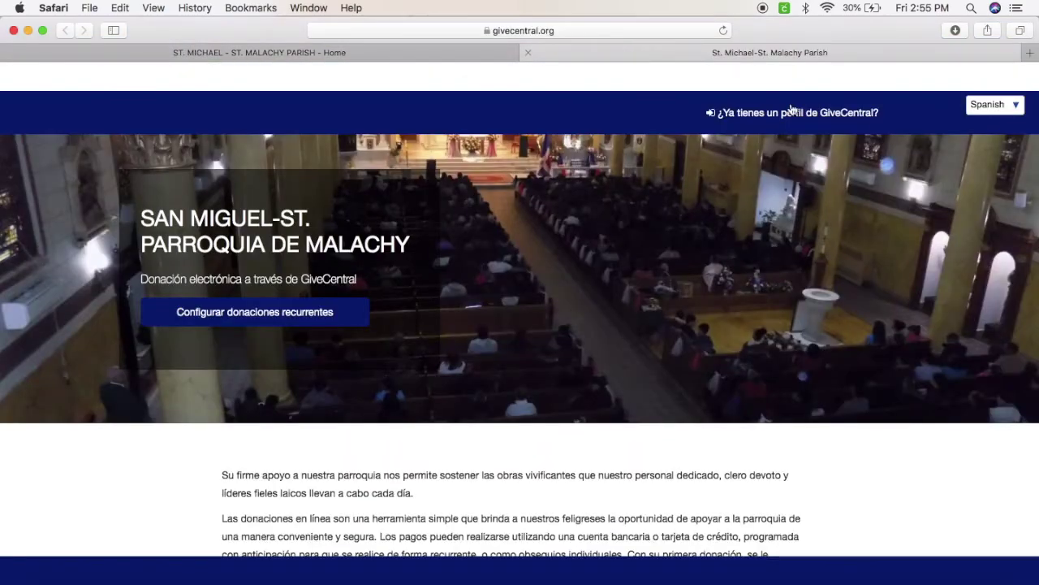
left_click(991, 109)
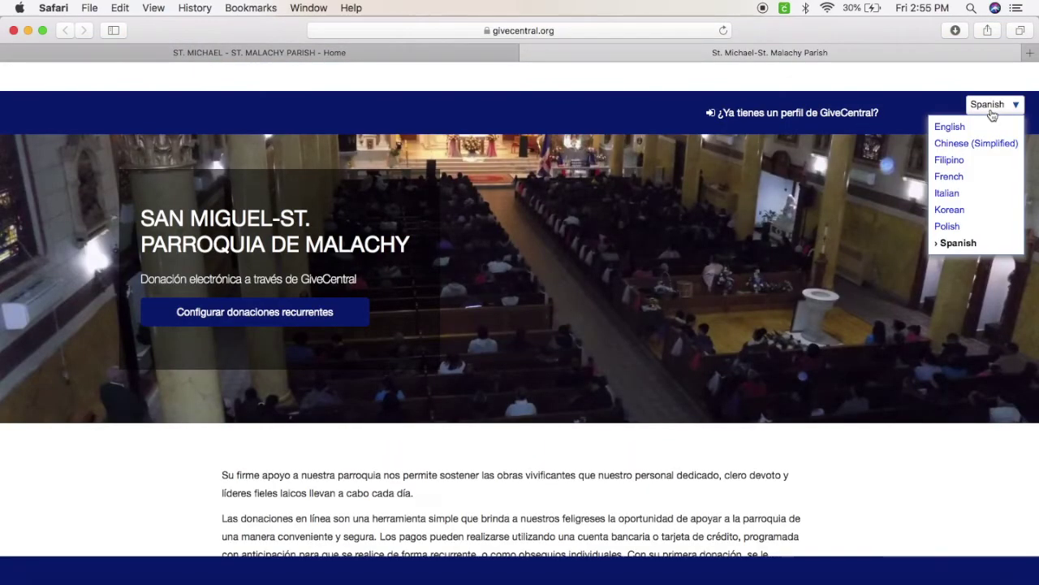
left_click(959, 244)
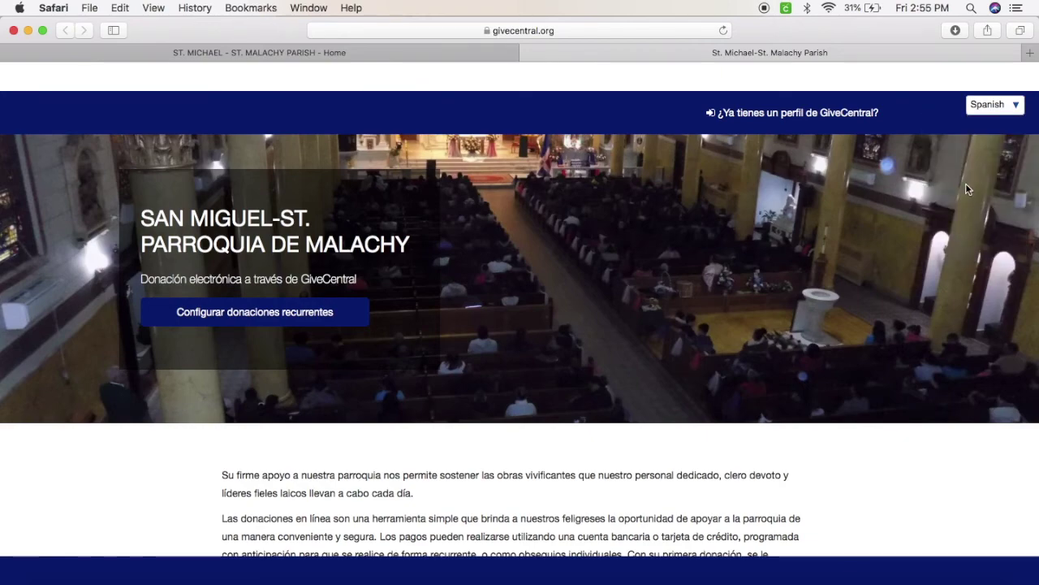
scroll(856, 244, "down", 10)
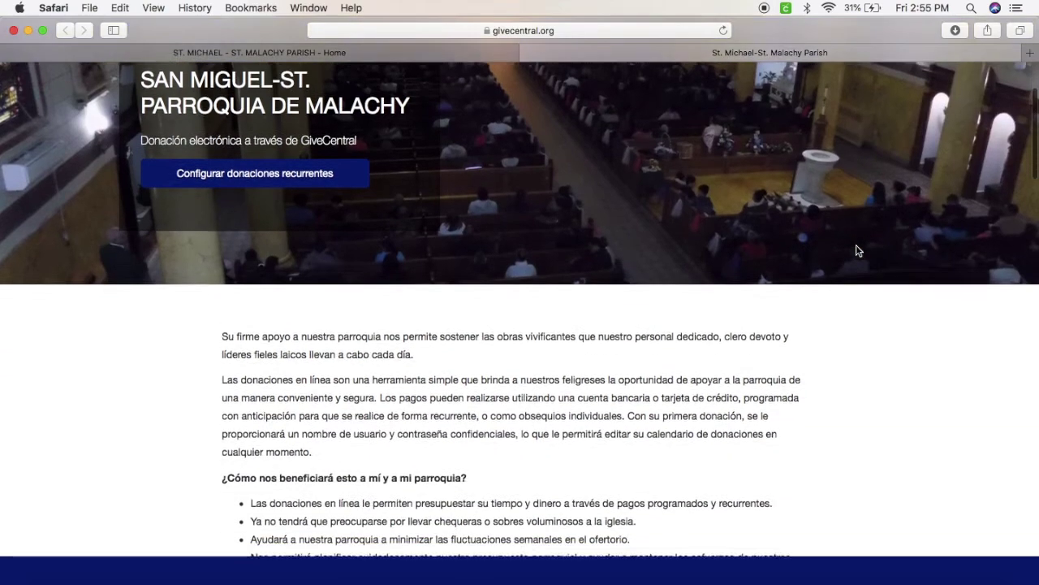
scroll(855, 249, "down", 2)
Enter the donor's first name and last name in Nombre and Apellido
left_click(276, 251)
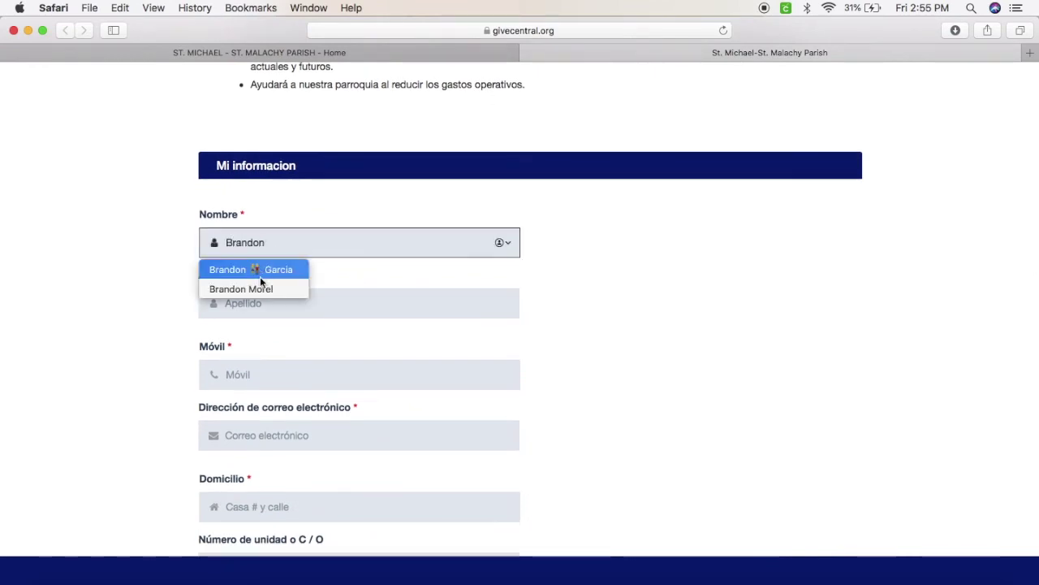
left_click(337, 290)
Fill in the donor's mobile number and e-mail address
left_click(327, 374)
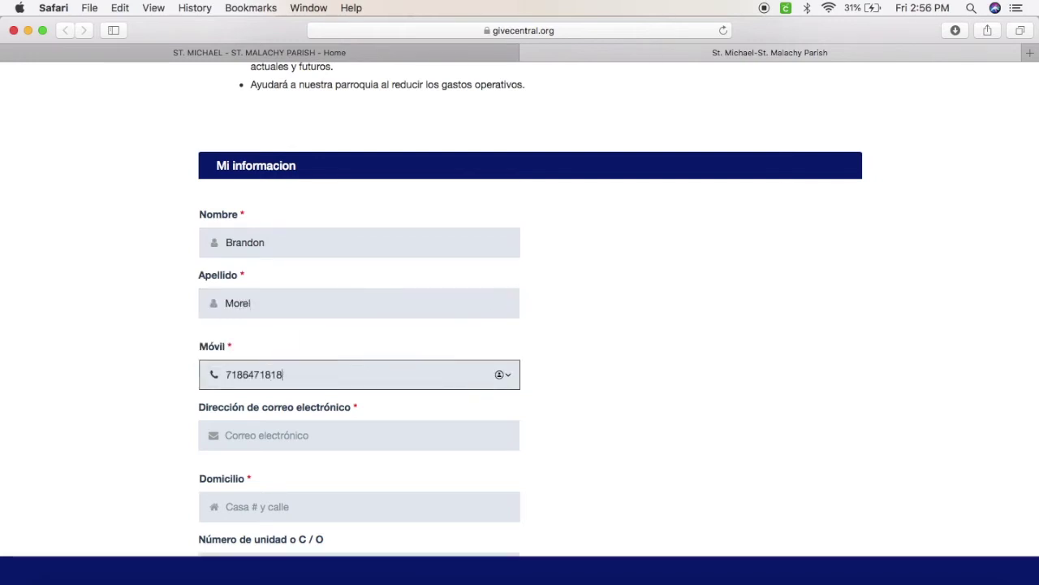
left_click(331, 436)
scroll(332, 438, "down", 2)
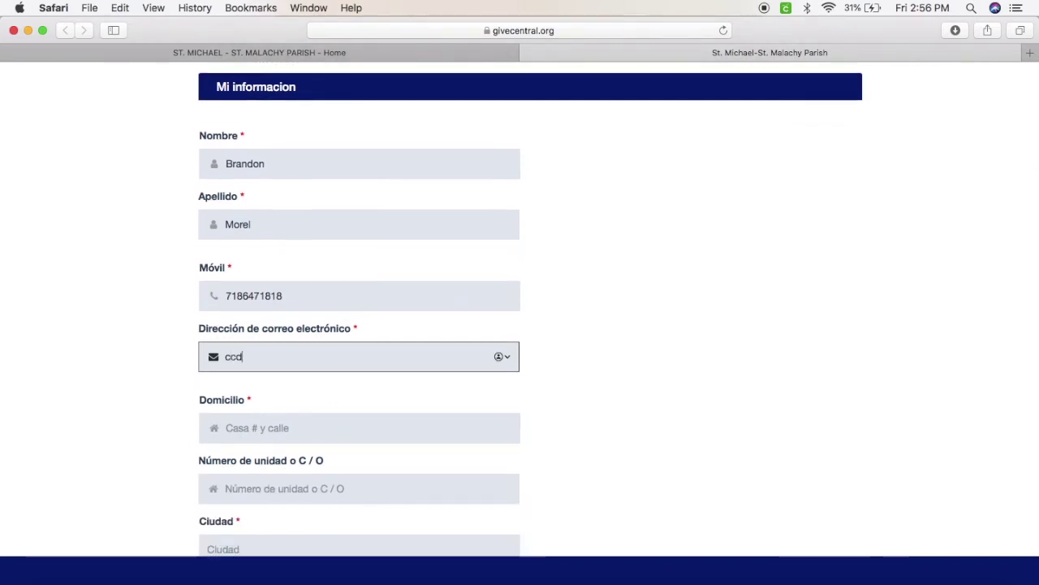
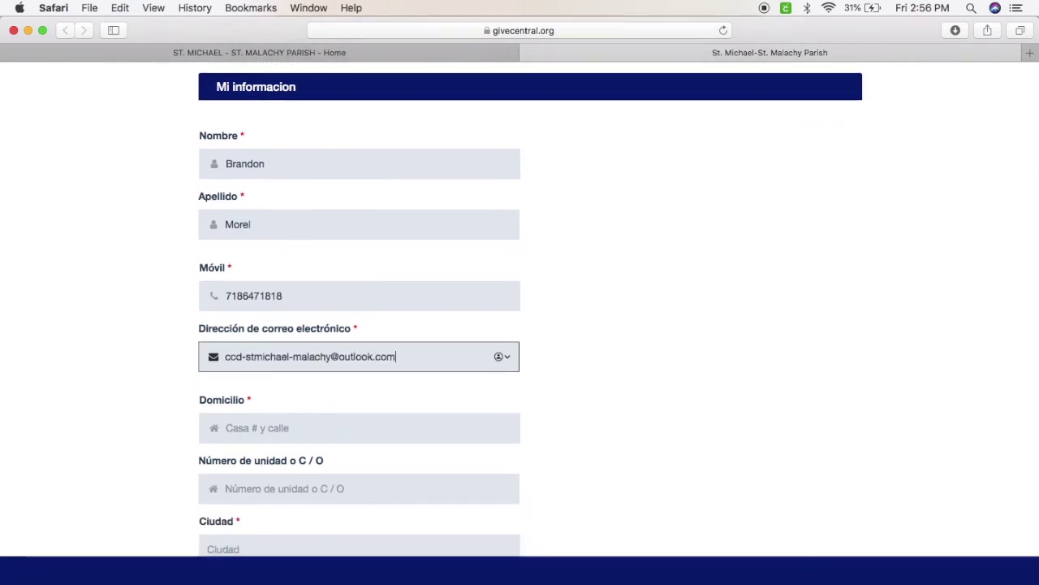
Enter the donor's street address in Domicilio
left_click(268, 429)
scroll(268, 433, "down", 1)
scroll(153, 385, "down", 2)
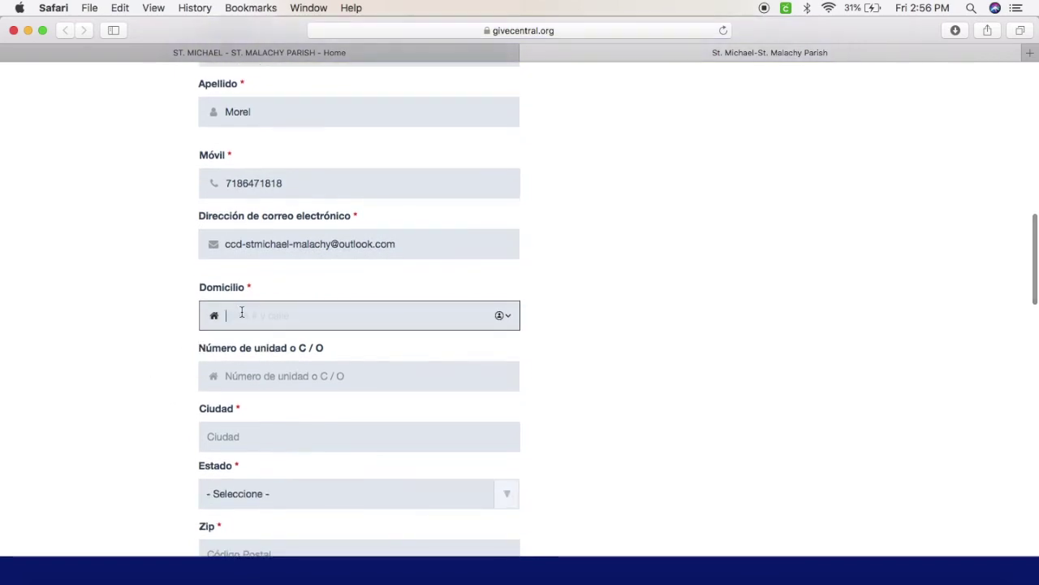
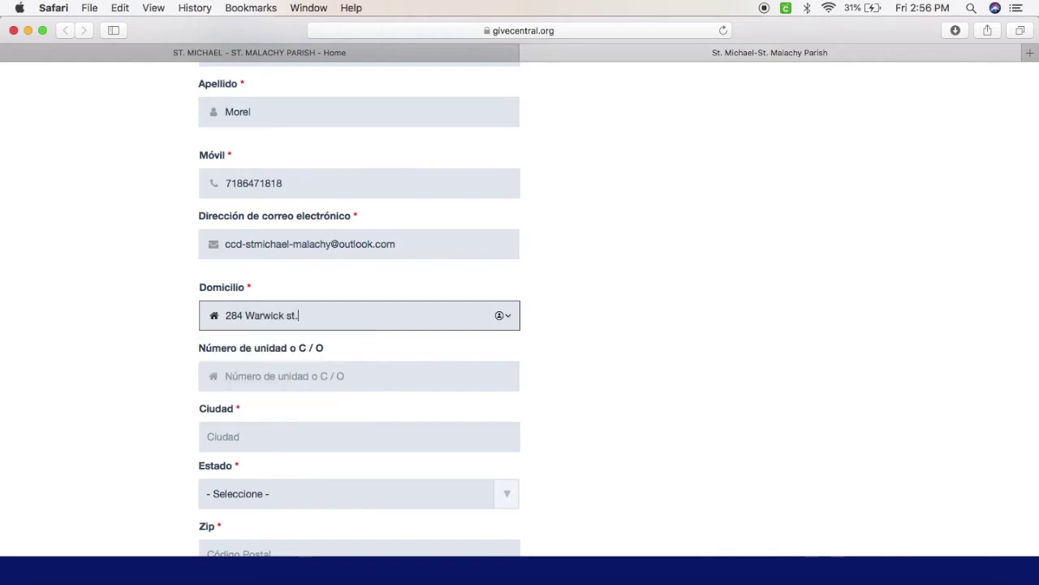
scroll(568, 358, "down", 1)
Fill in the city, choose Nueva York as the state, and enter the ZIP code
left_click(248, 394)
type("Brooklyn")
left_click(497, 417)
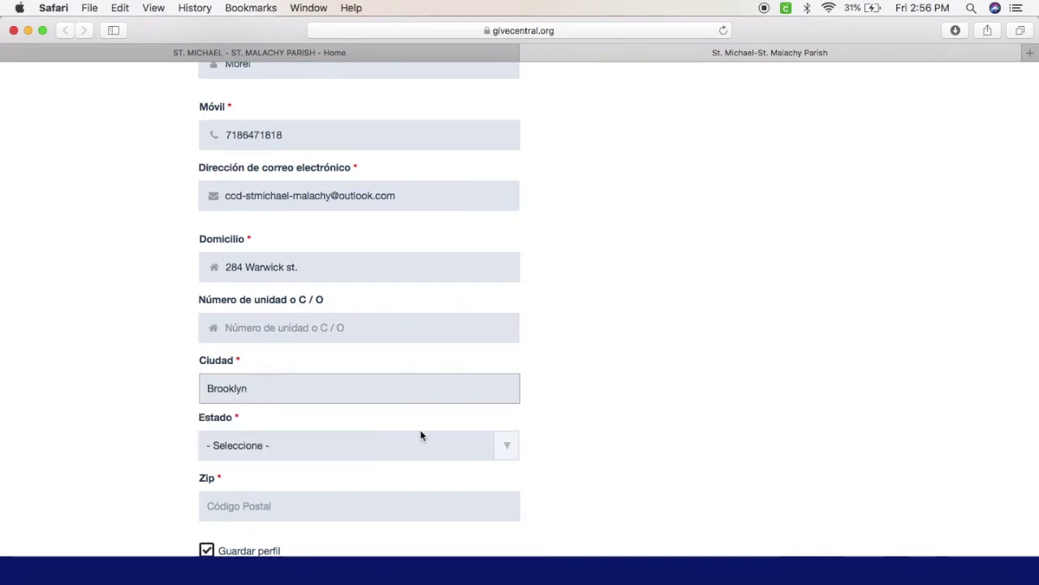
left_click(317, 445)
left_click(302, 537)
left_click(292, 431)
type("11207")
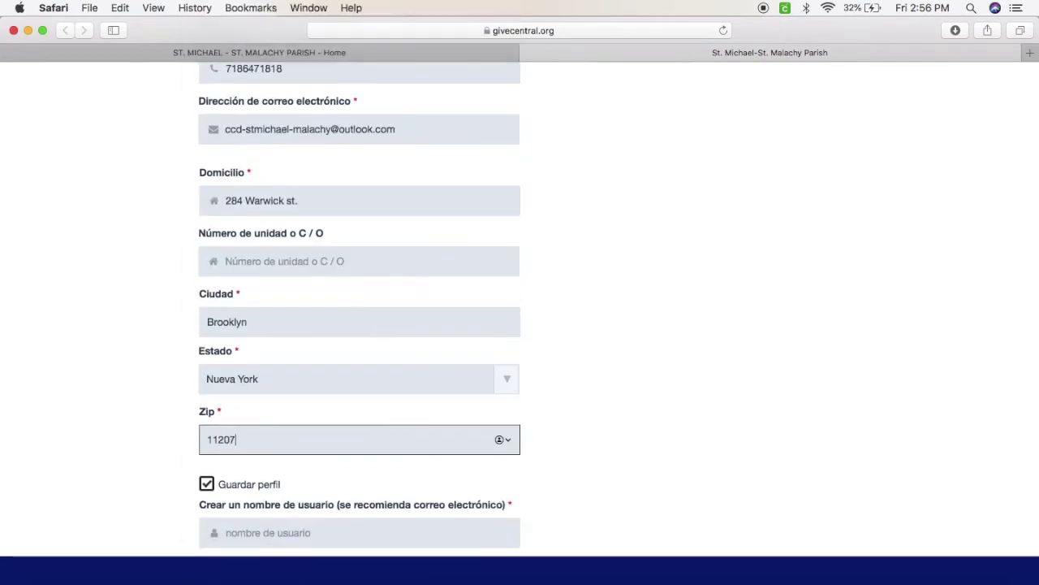
scroll(292, 427, "down", 3)
scroll(293, 422, "down", 1)
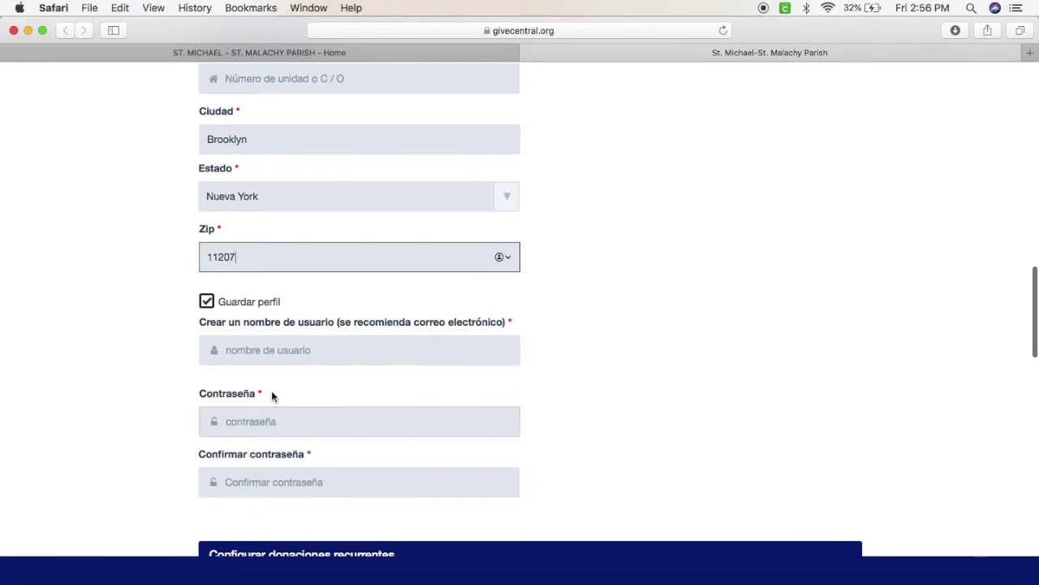
scroll(273, 392, "down", 1)
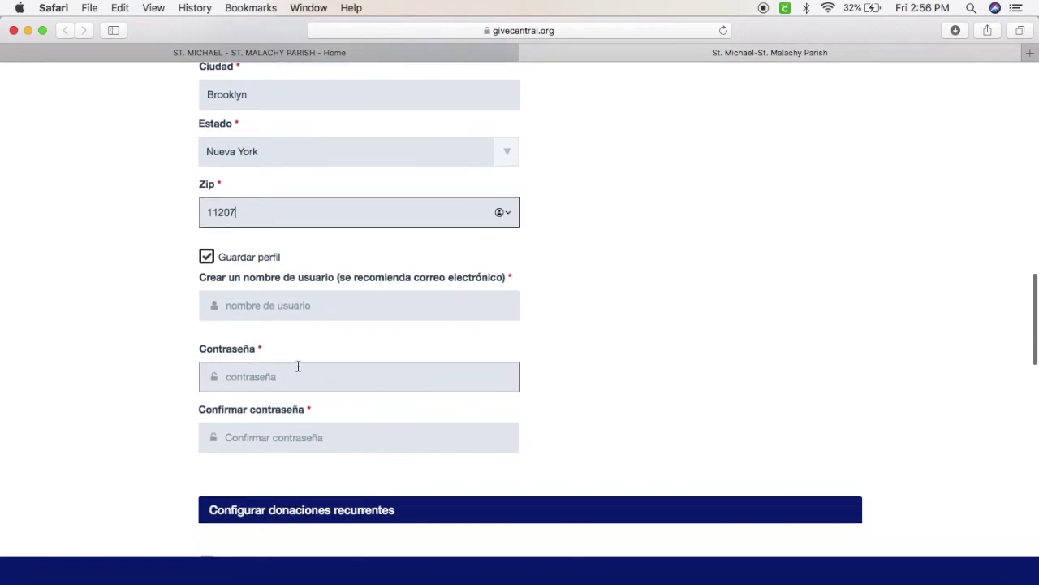
Enter a username, then type and confirm the account password, declining the browser's suggested one
left_click(293, 314)
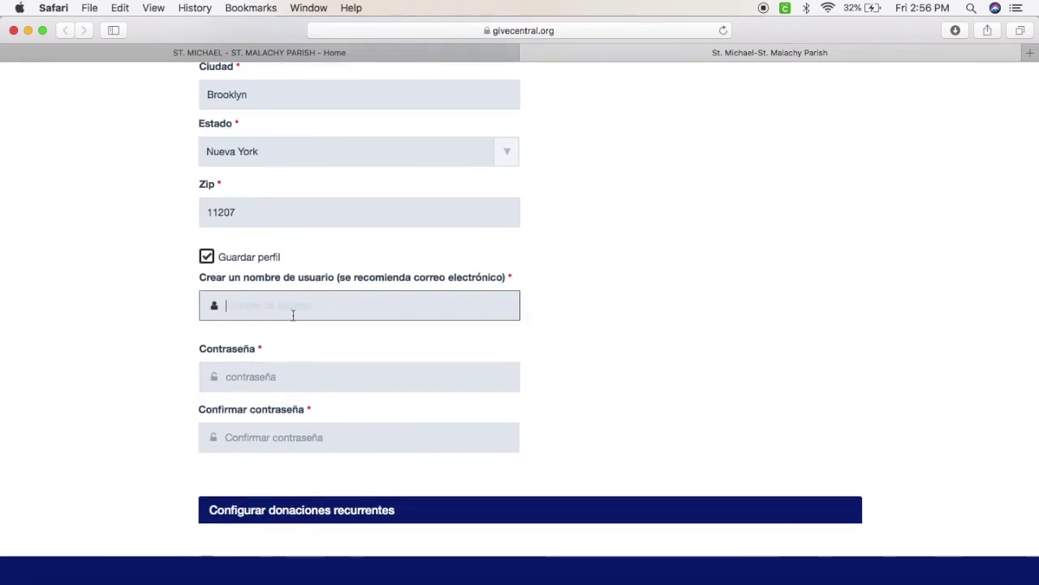
type("StMi")
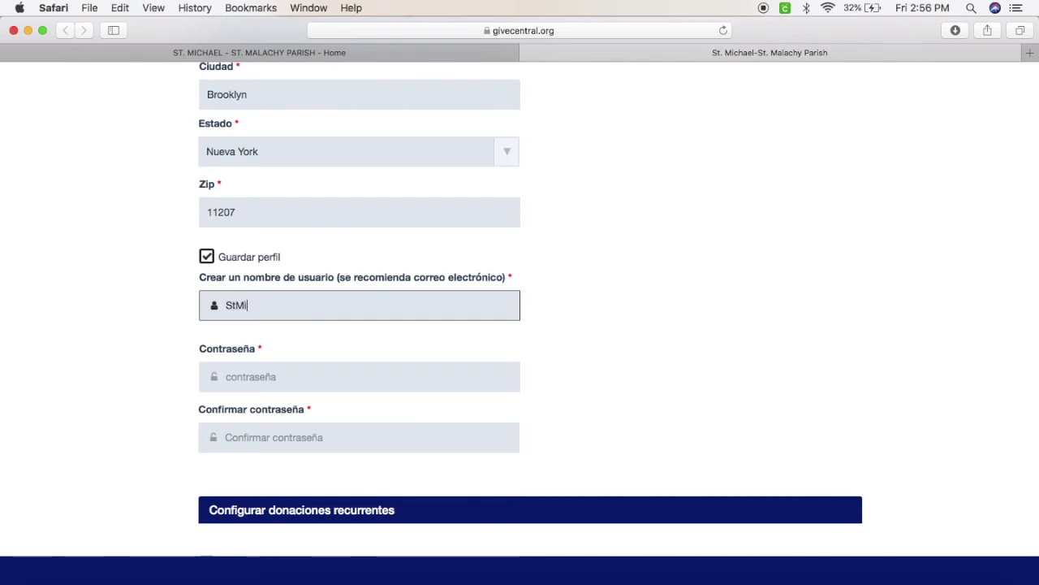
type("chaelMalachy")
left_click(316, 376)
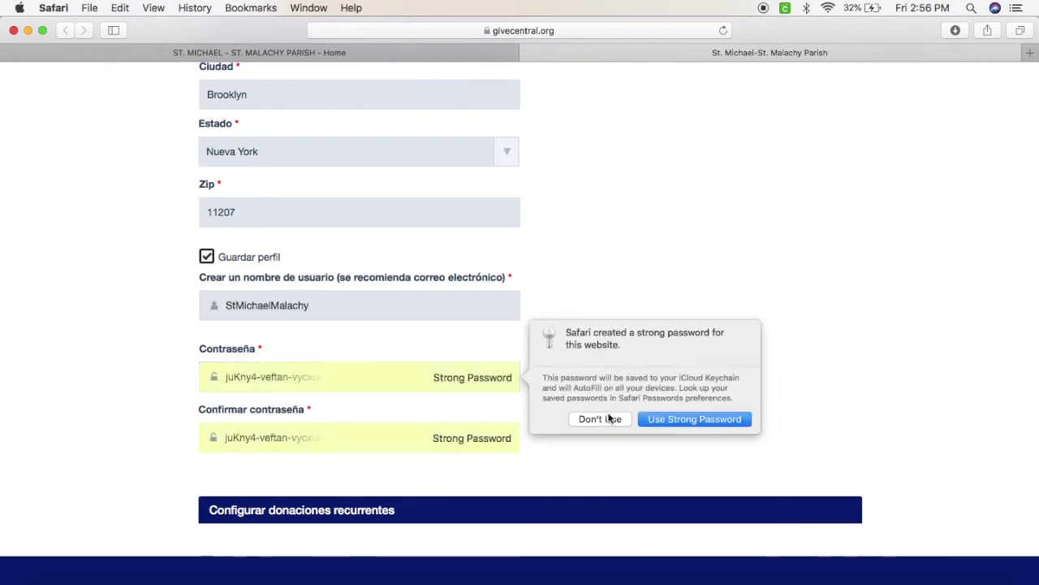
left_click(608, 415)
scroll(444, 382, "down", 5)
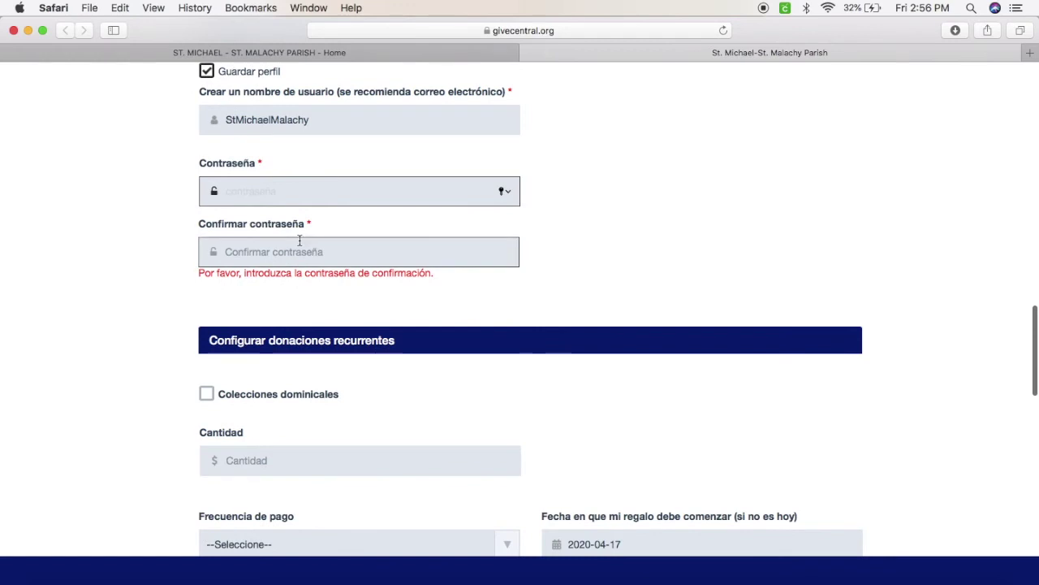
type("••••••")
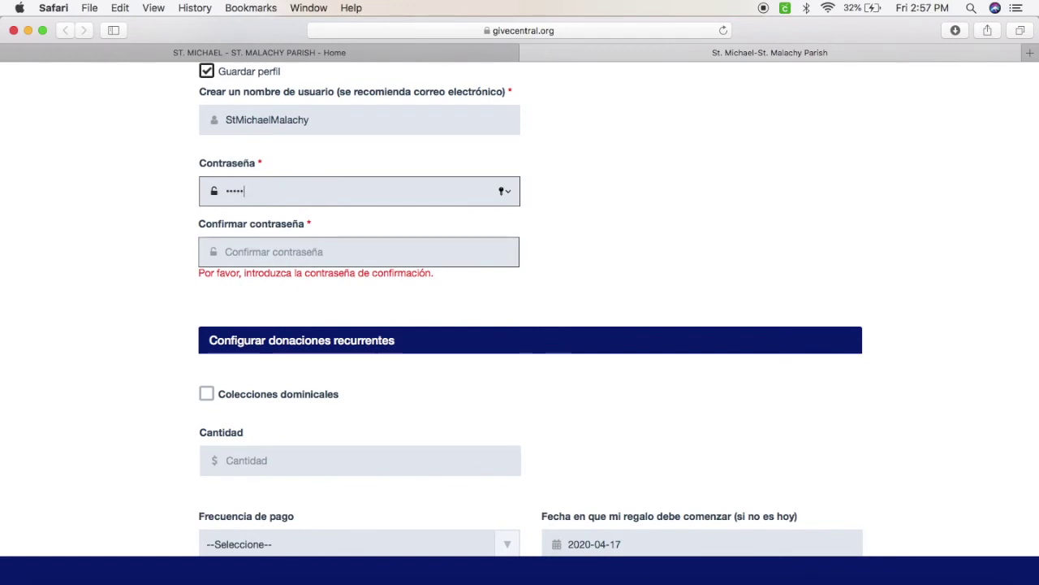
type("•••••••")
key("Tab")
type("•••••••••••••")
scroll(401, 295, "down", 3)
scroll(377, 300, "down", 1)
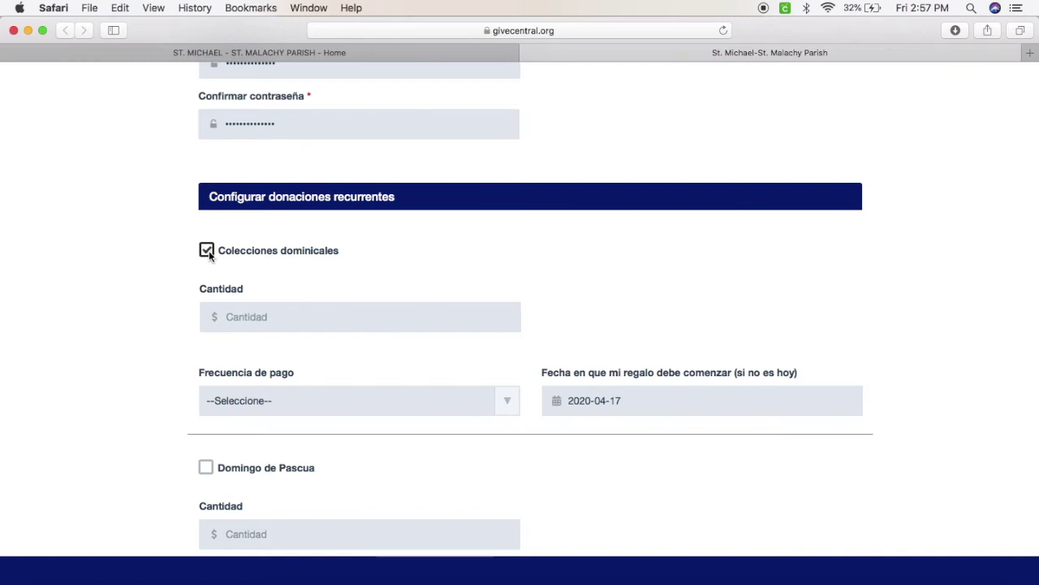
Enter 10.00 as the Colecciones dominicales amount and set Frecuencia de pago to Semanal
left_click(289, 311)
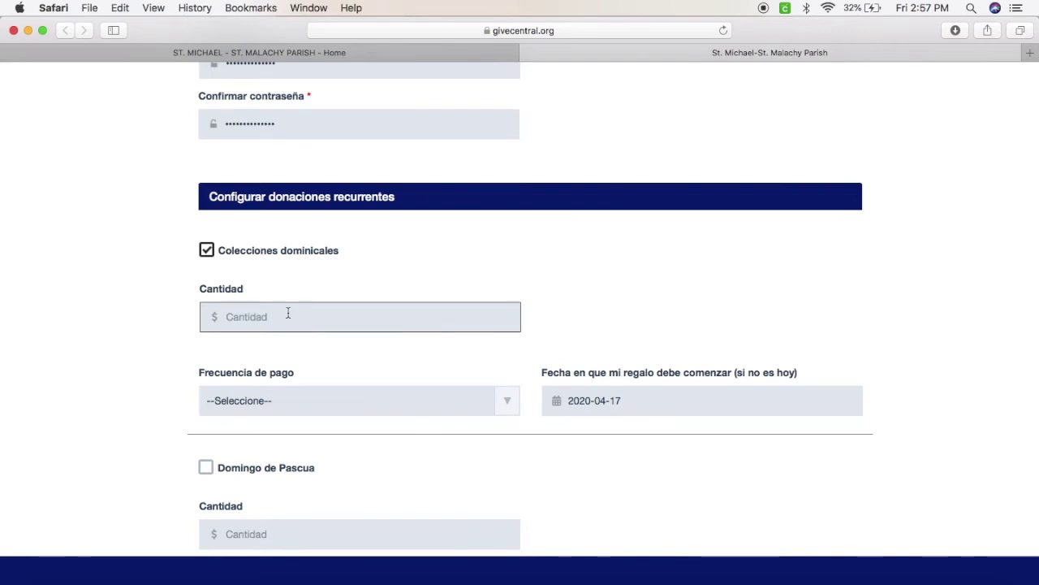
scroll(287, 313, "down", 1)
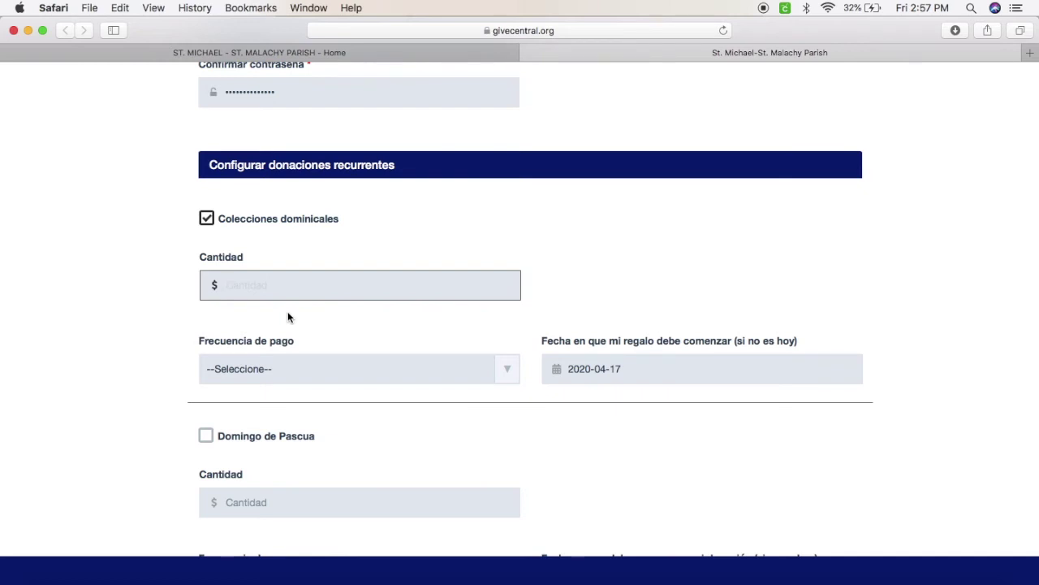
type("10.")
left_click(454, 371)
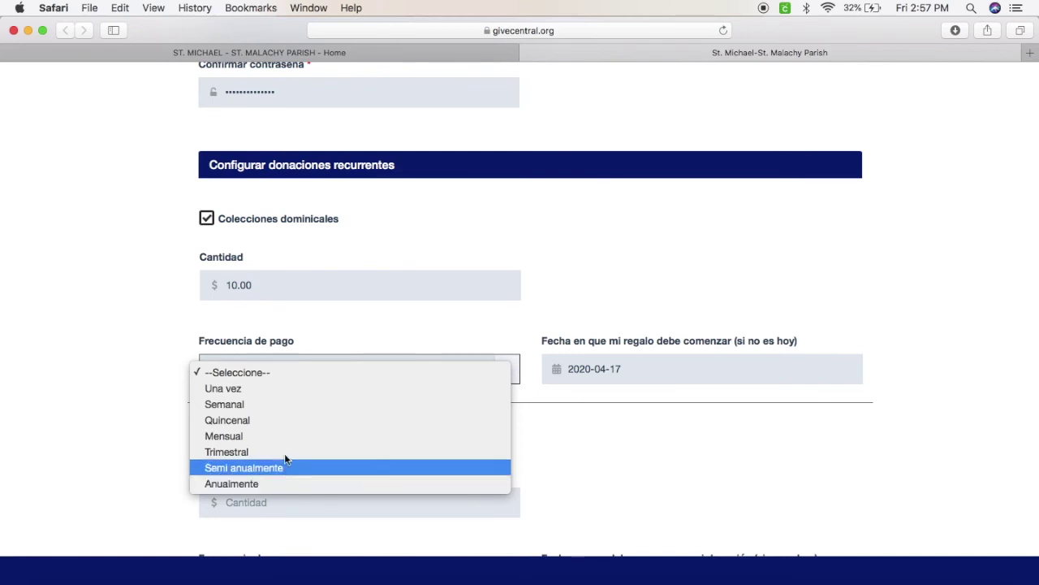
left_click(280, 403)
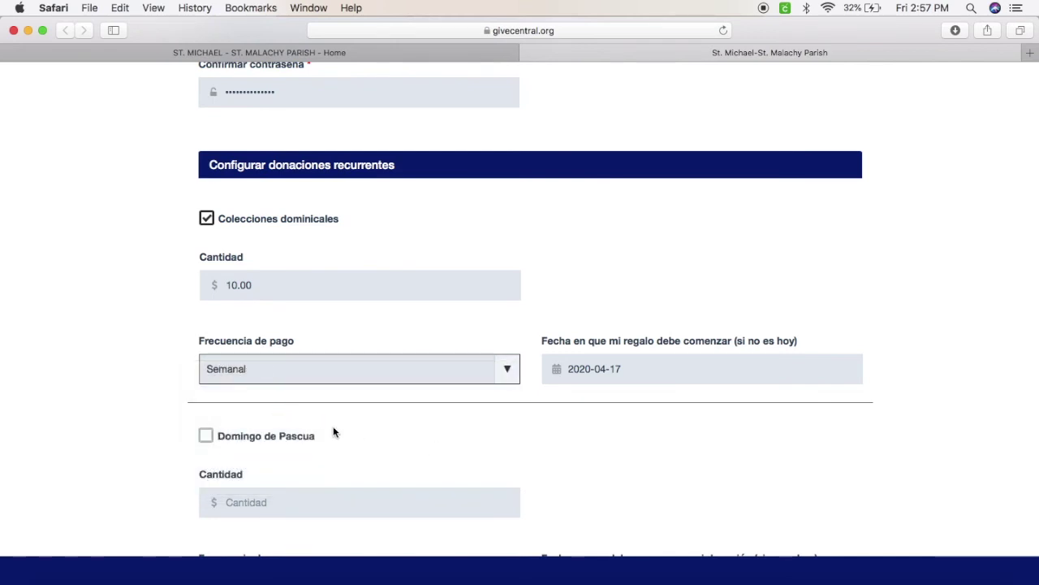
scroll(478, 453, "down", 2)
scroll(264, 397, "down", 1)
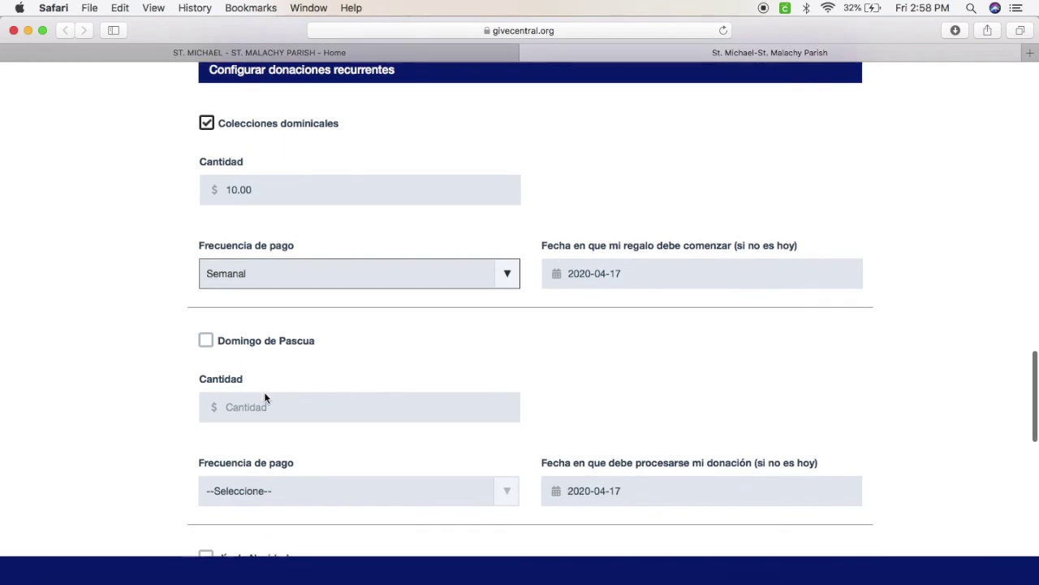
scroll(362, 359, "down", 10)
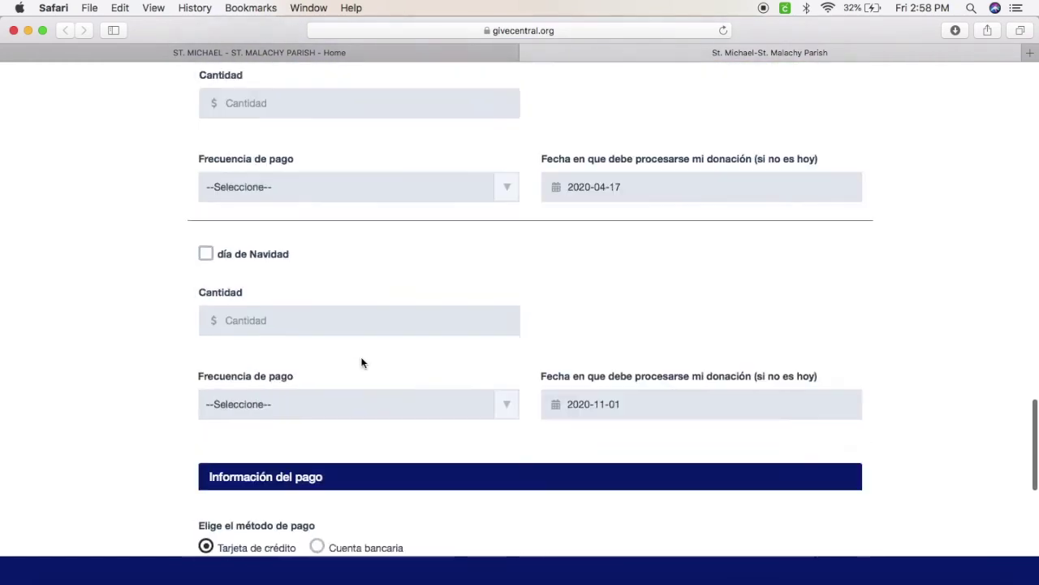
Switch the payment method from card to Cuenta bancaria, visit the bank fields, and tick I'm not a robot
left_click(274, 208)
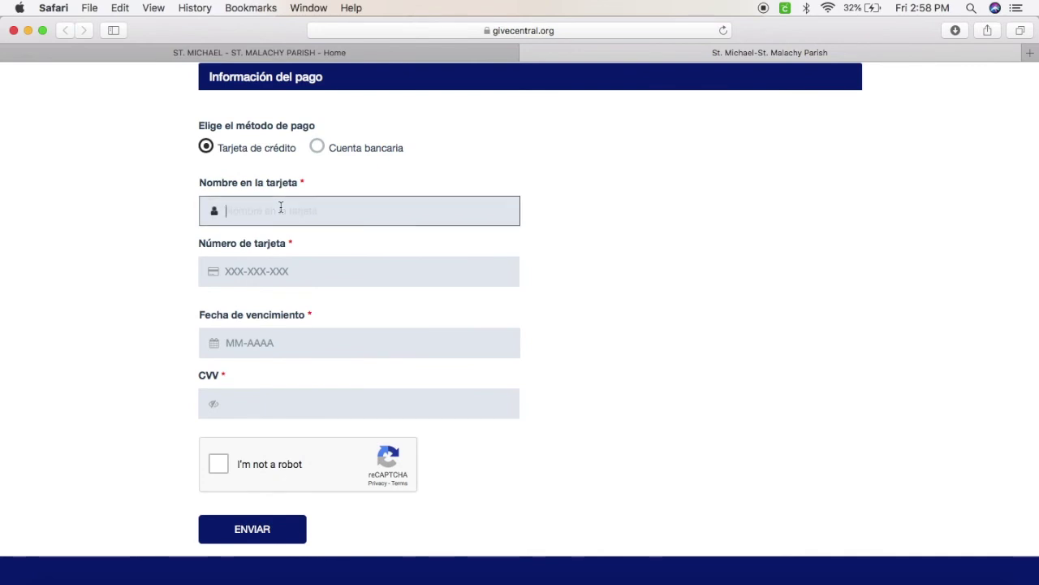
left_click(253, 348)
left_click(409, 404)
left_click(317, 146)
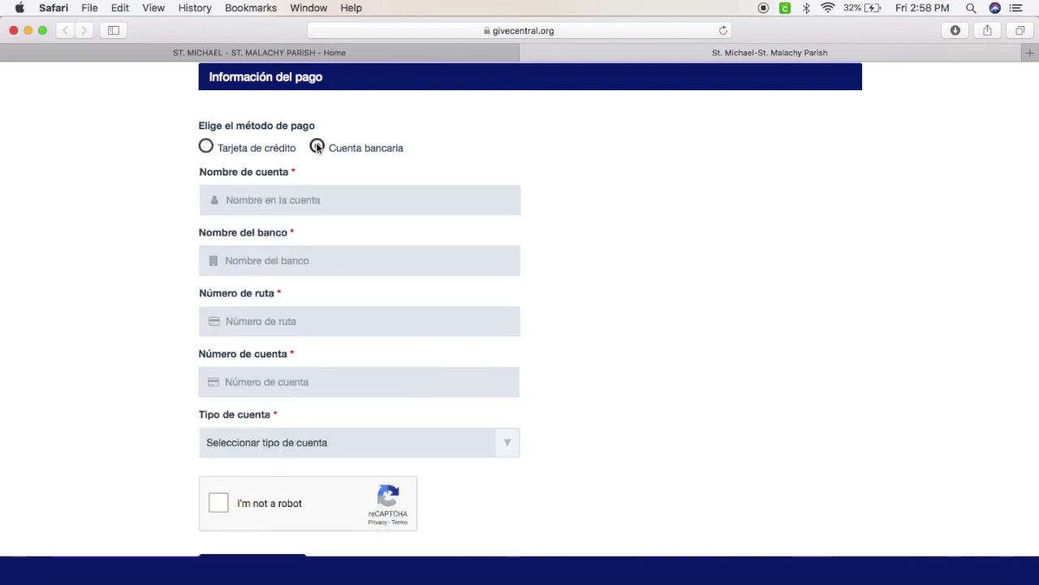
left_click(368, 201)
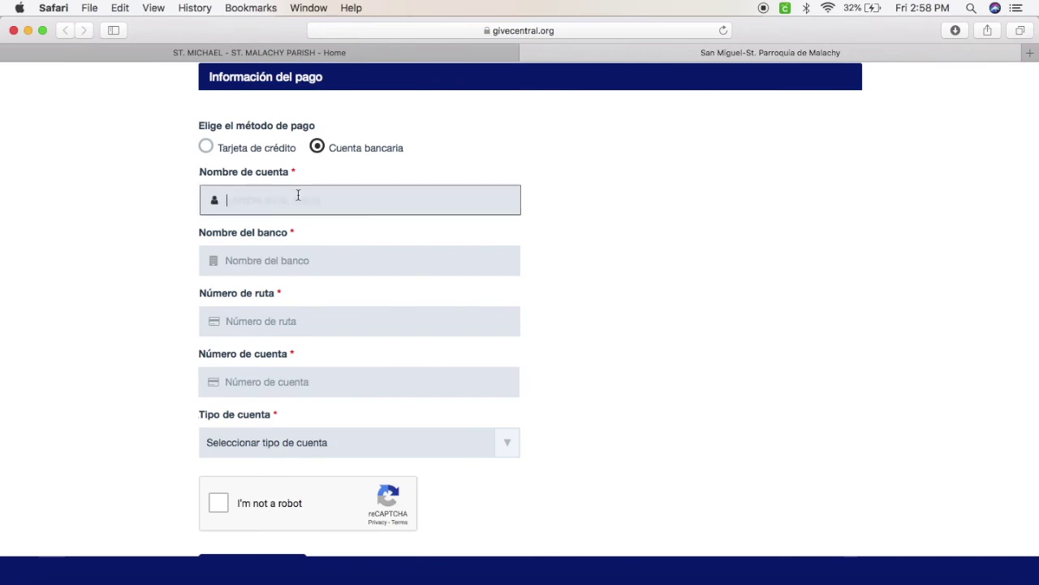
left_click(244, 258)
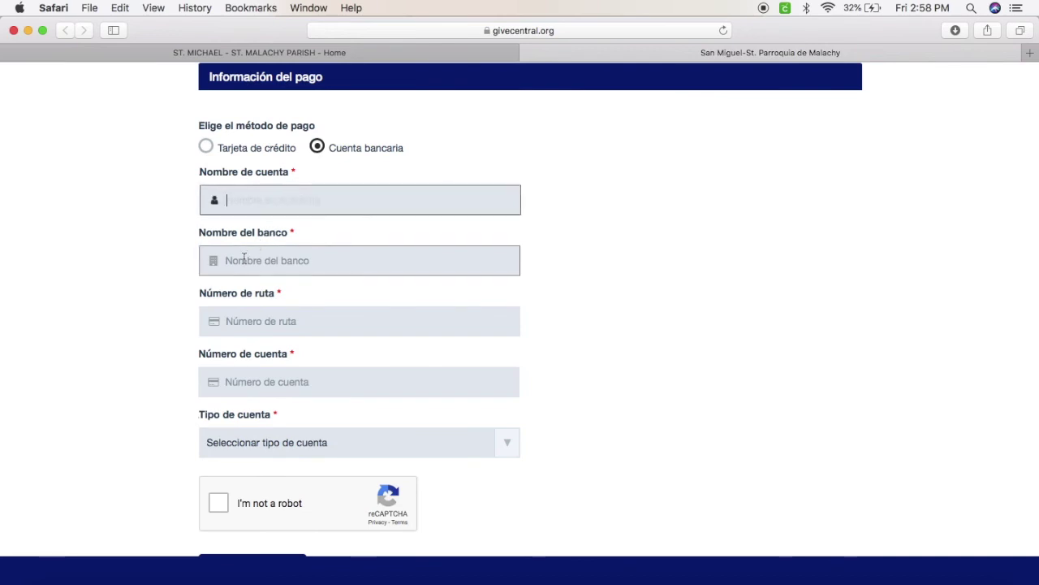
left_click(235, 318)
left_click(216, 374)
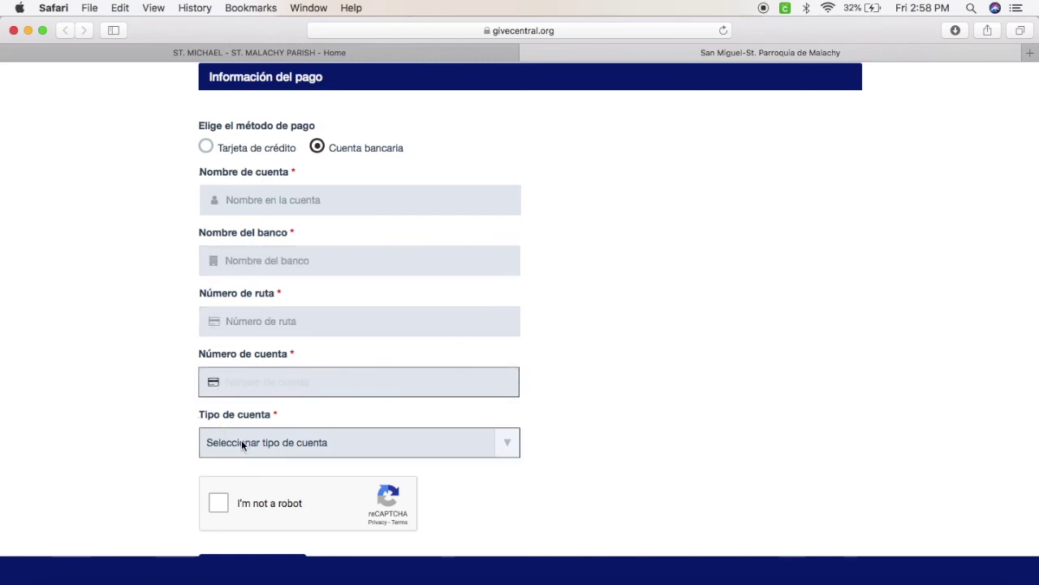
scroll(500, 447, "down", 4)
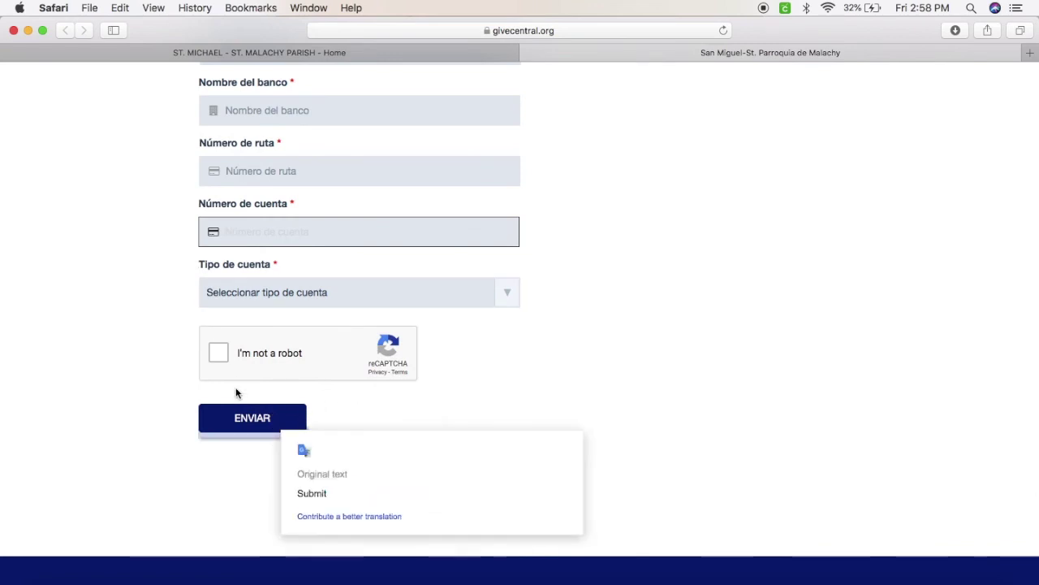
left_click(223, 351)
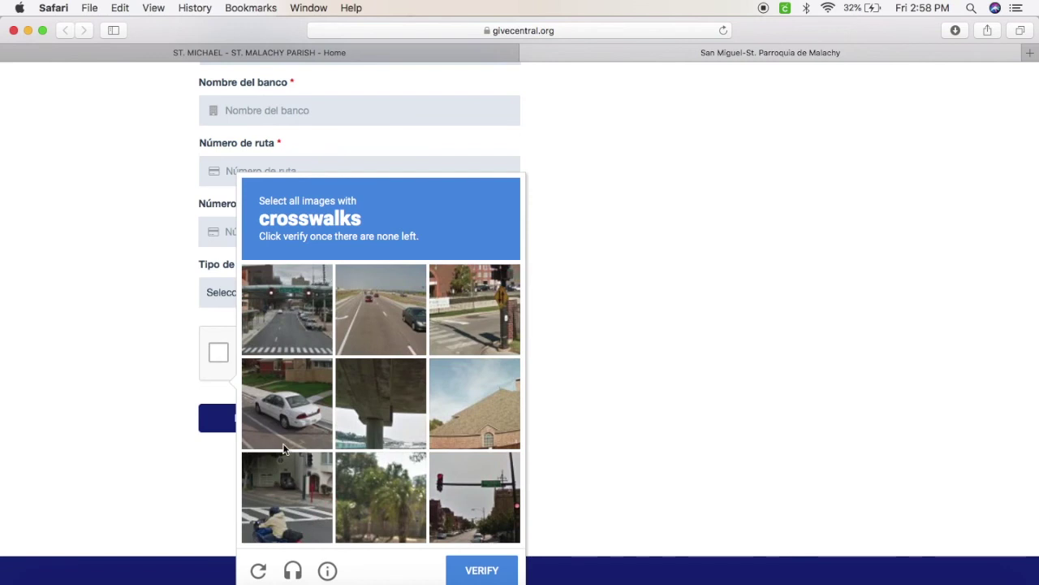
Select every crosswalk tile, including replacement images, and verify the reCAPTCHA challenge
left_click(319, 333)
left_click(308, 496)
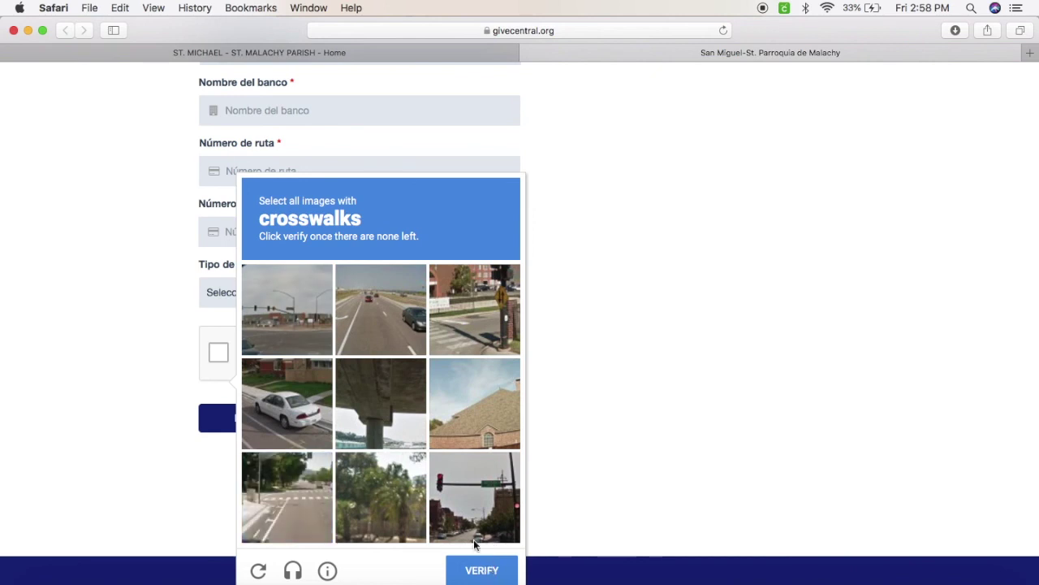
left_click(286, 483)
left_click(473, 307)
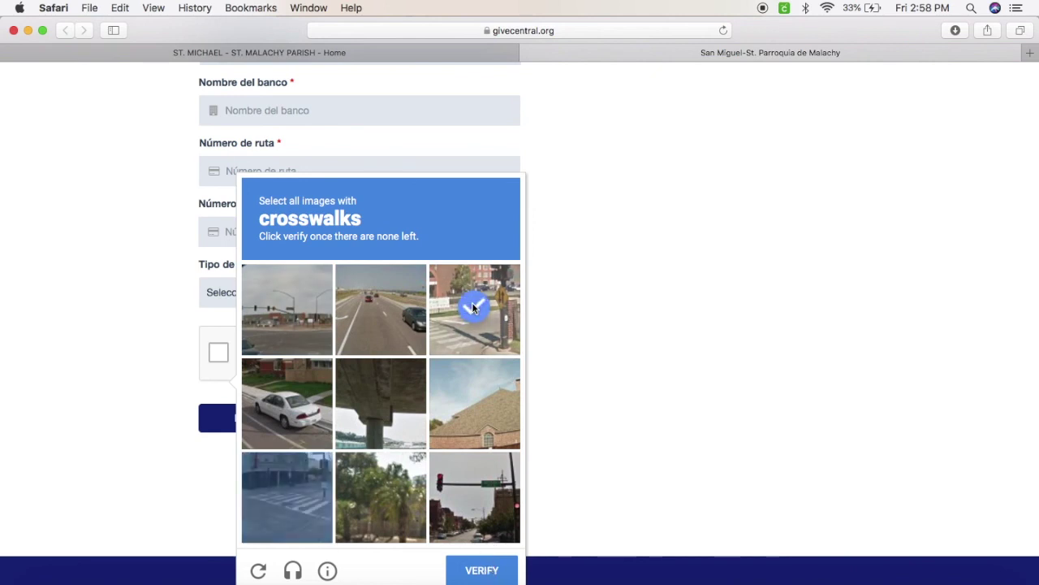
left_click(297, 506)
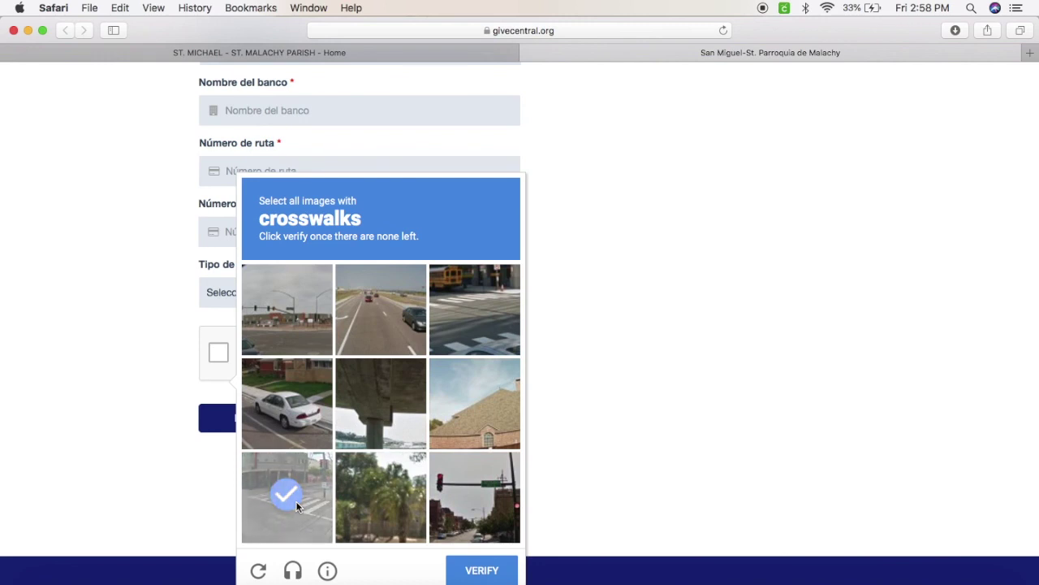
left_click(469, 329)
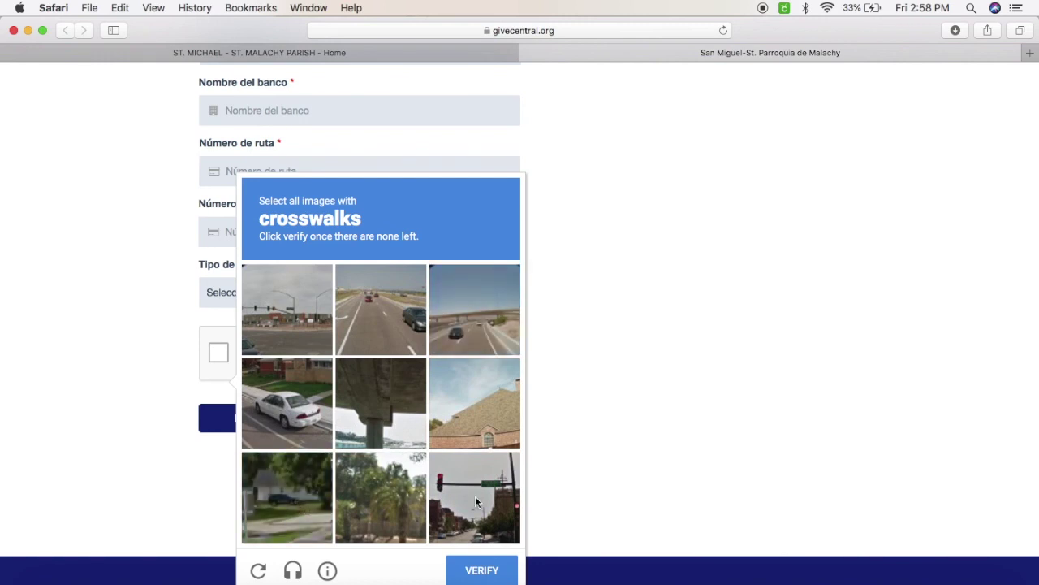
left_click(480, 578)
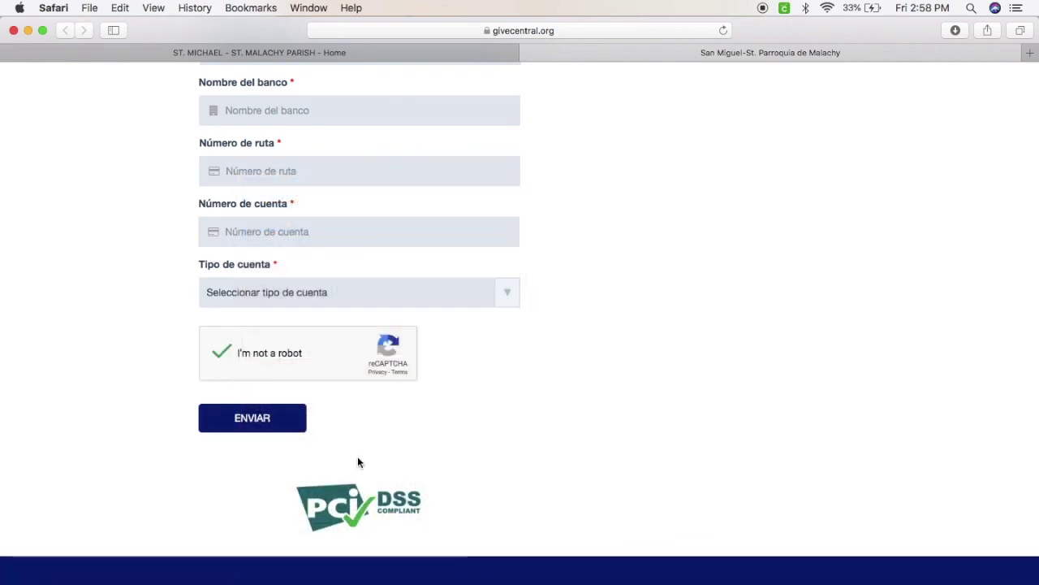